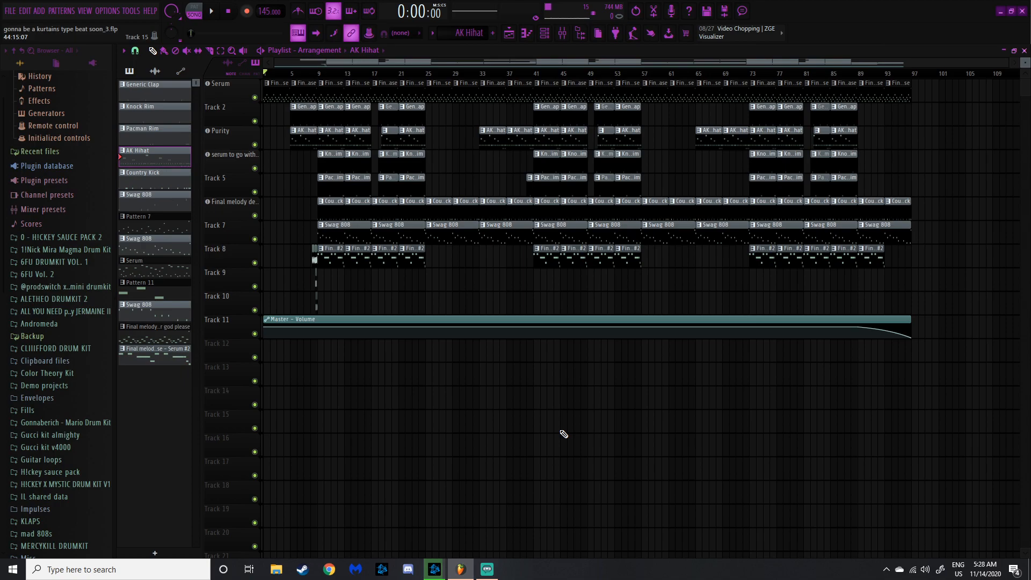
Open the channel rack and inspect the Generic Clap, AK Hihat, Molly Kick, Swag 808 and Purity channels.
{"action": "key", "text": "F6"}
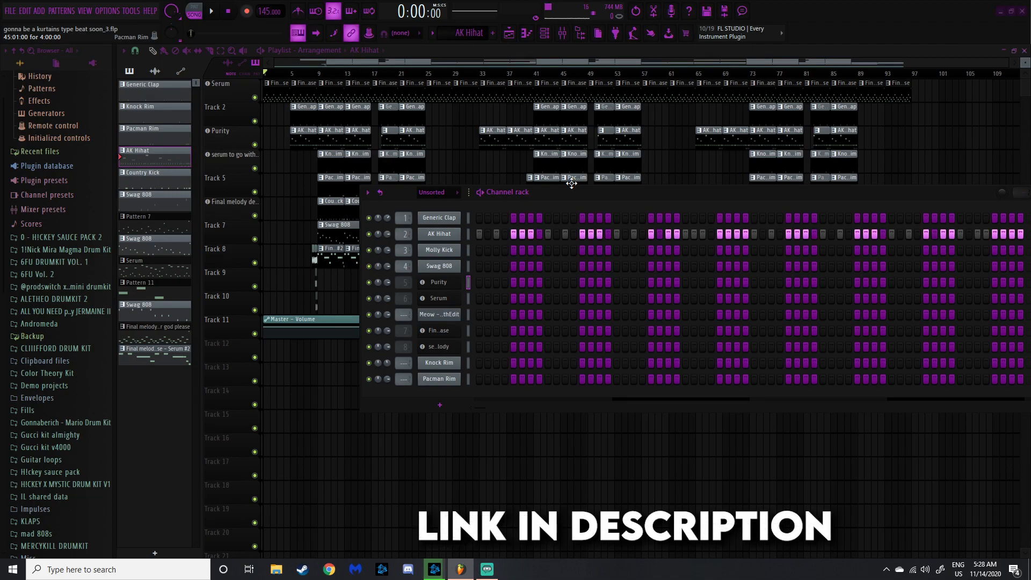
{"action": "mouse_move", "coordinate": [572, 184]}
{"action": "left_mouse_down"}
{"action": "mouse_move", "coordinate": [547, 181]}
{"action": "mouse_move", "coordinate": [575, 175]}
{"action": "left_mouse_up"}
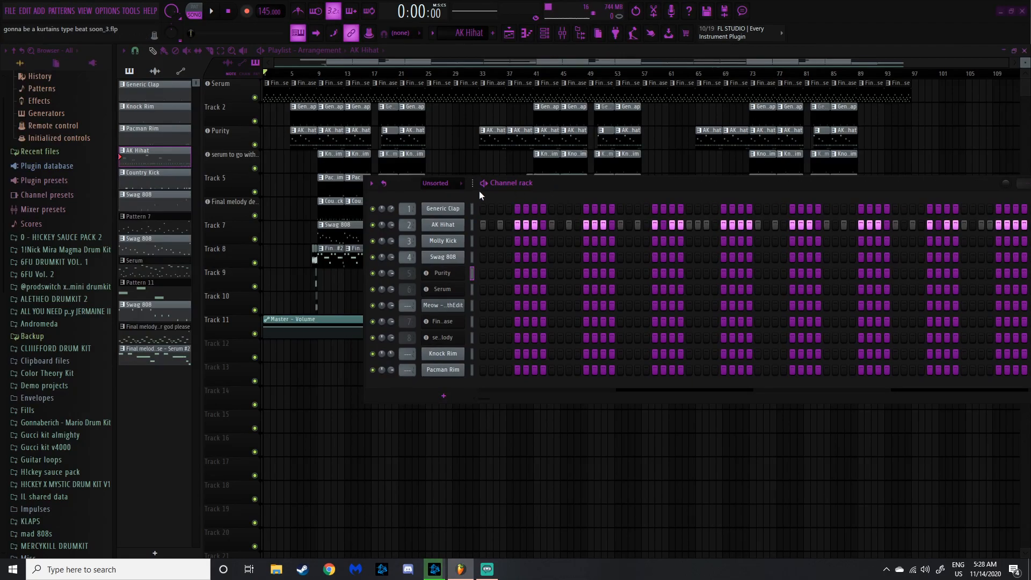
{"action": "left_click_drag", "start_coordinate": [505, 183], "coordinate": [533, 180]}
{"action": "left_click", "coordinate": [469, 209]}
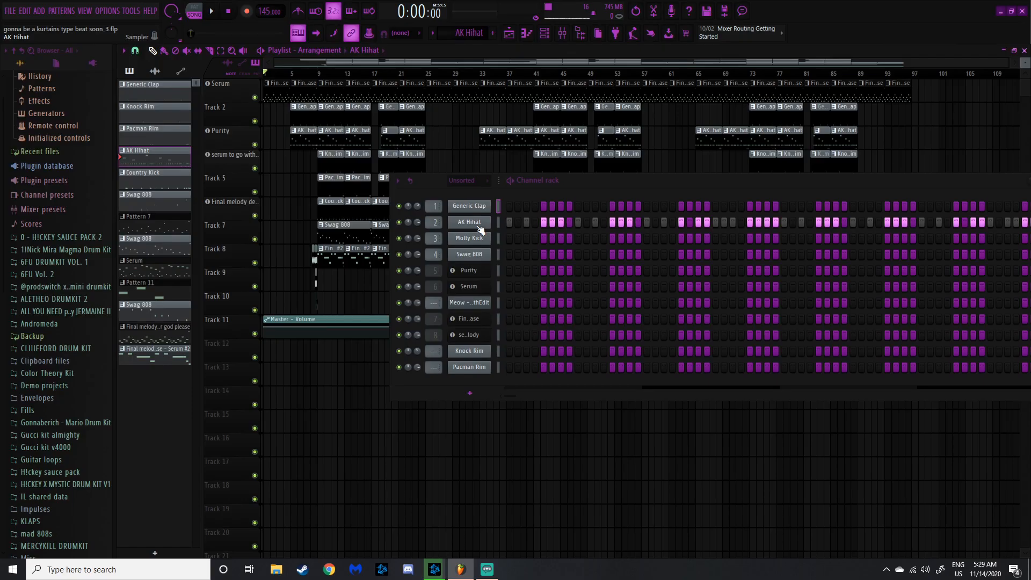
{"action": "left_click", "coordinate": [480, 227]}
{"action": "left_click", "coordinate": [478, 234]}
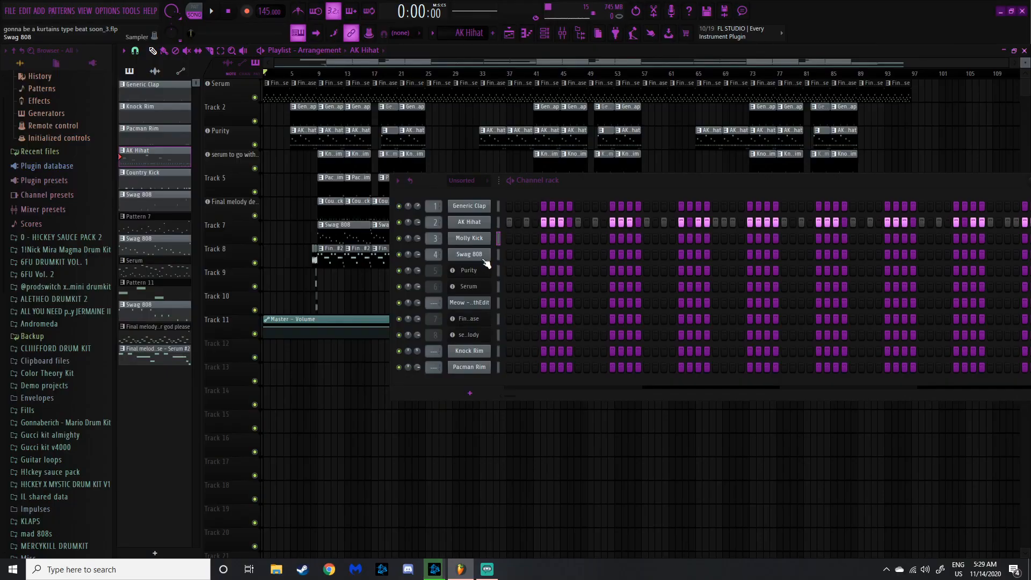
{"action": "left_click", "coordinate": [488, 269]}
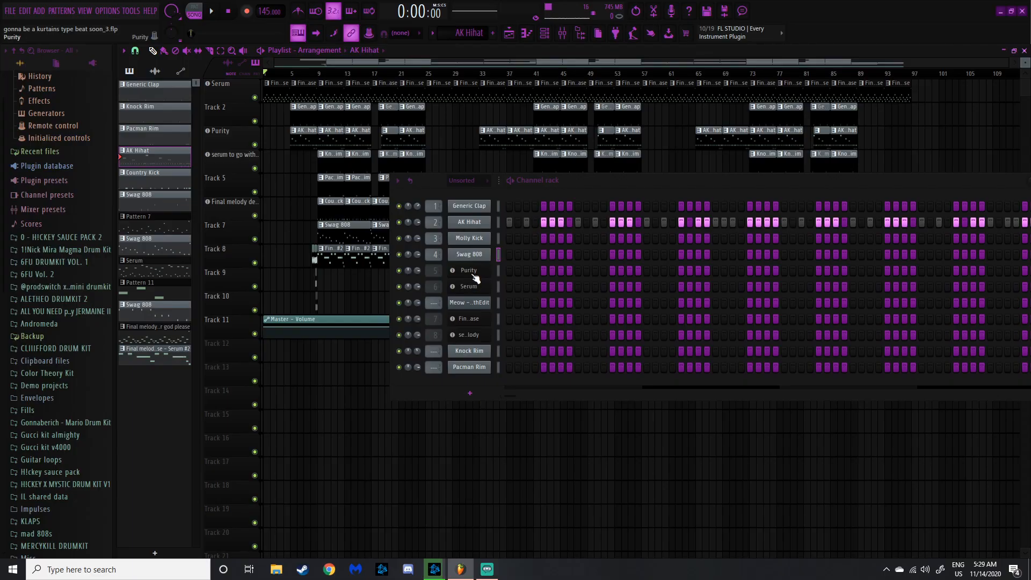
{"action": "left_click", "coordinate": [493, 281]}
{"action": "left_click", "coordinate": [577, 157]}
View the settings of the Meow SynthEdit, Knock Rim and Pacman Rim channels, closing each window after viewing.
{"action": "left_click", "coordinate": [469, 302]}
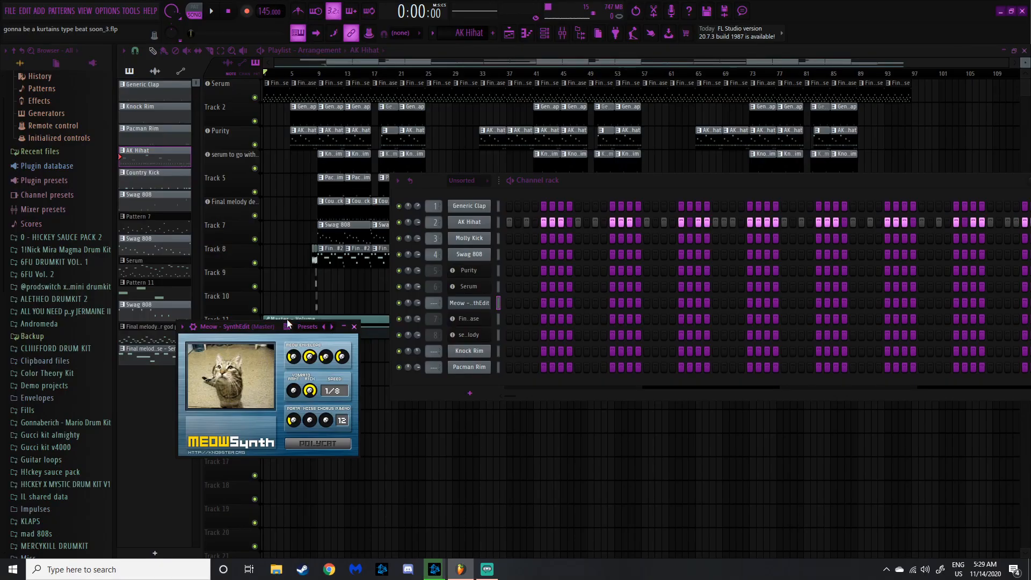
{"action": "left_click", "coordinate": [353, 326]}
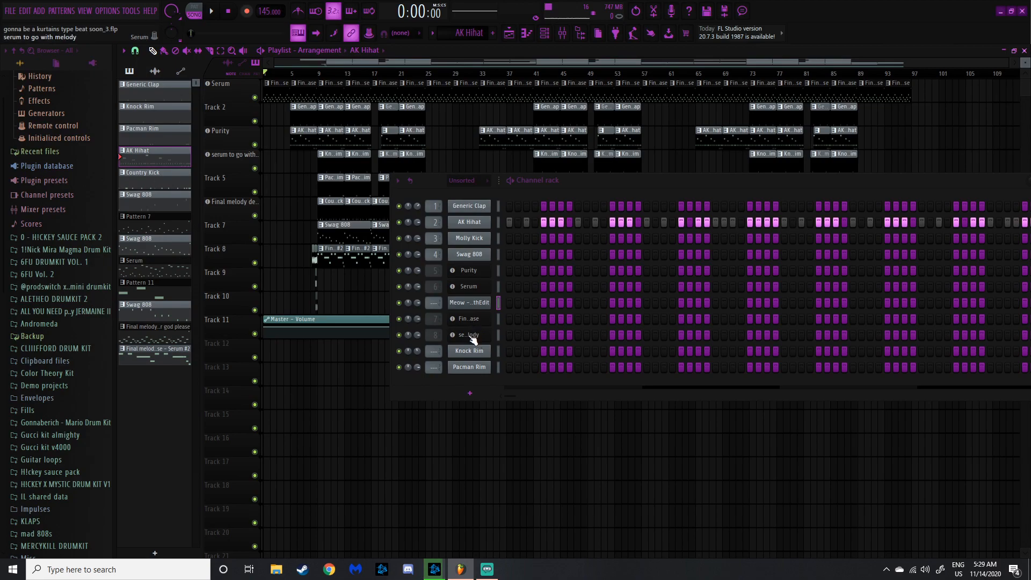
{"action": "left_click", "coordinate": [469, 351]}
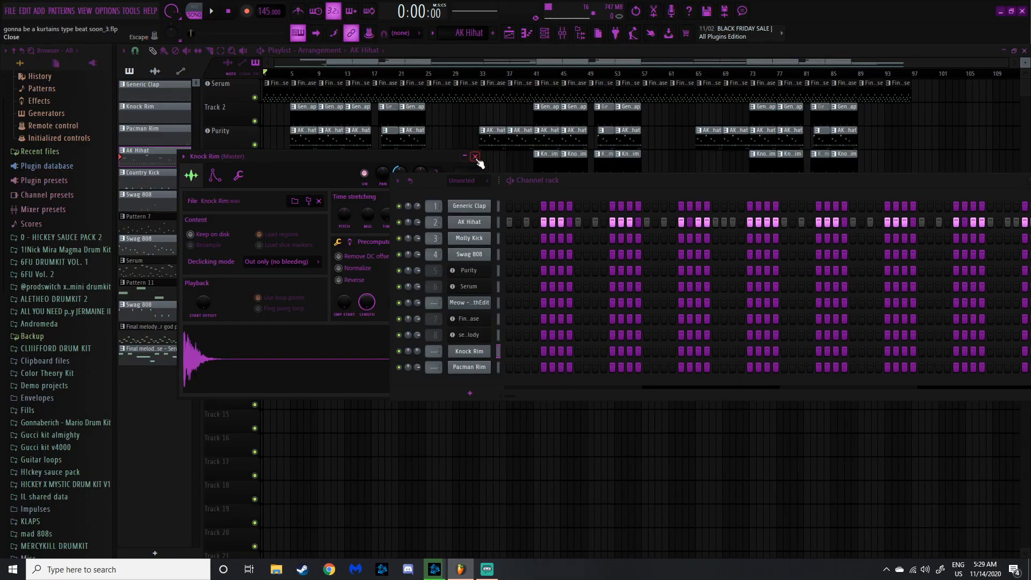
{"action": "left_click", "coordinate": [476, 156]}
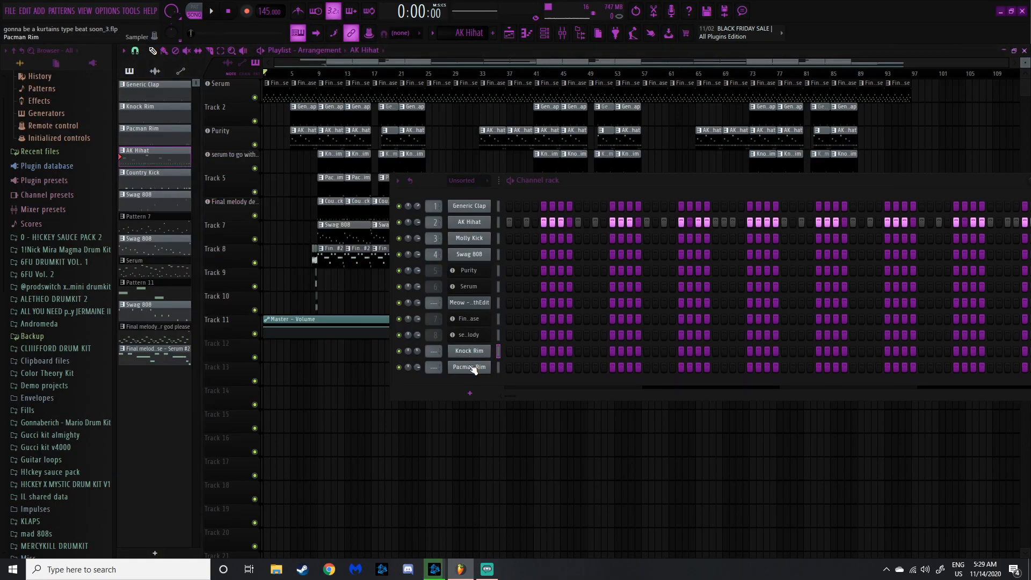
{"action": "left_click", "coordinate": [471, 367]}
{"action": "right_click", "coordinate": [502, 171]}
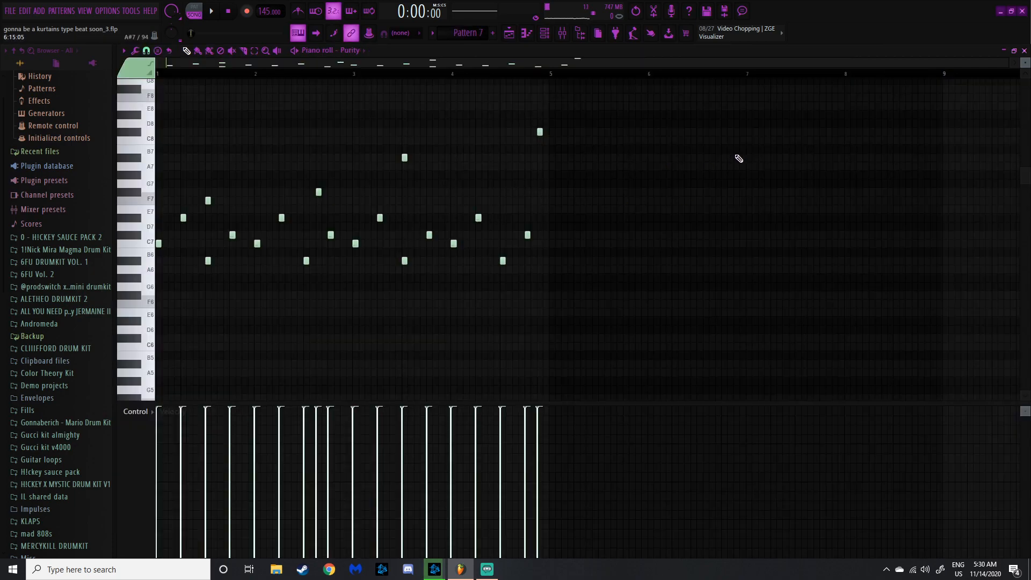
Play the Purity melody in Pattern 7 and the Serum melody pattern in the piano roll, and return to the playlist.
{"action": "key", "text": "space"}
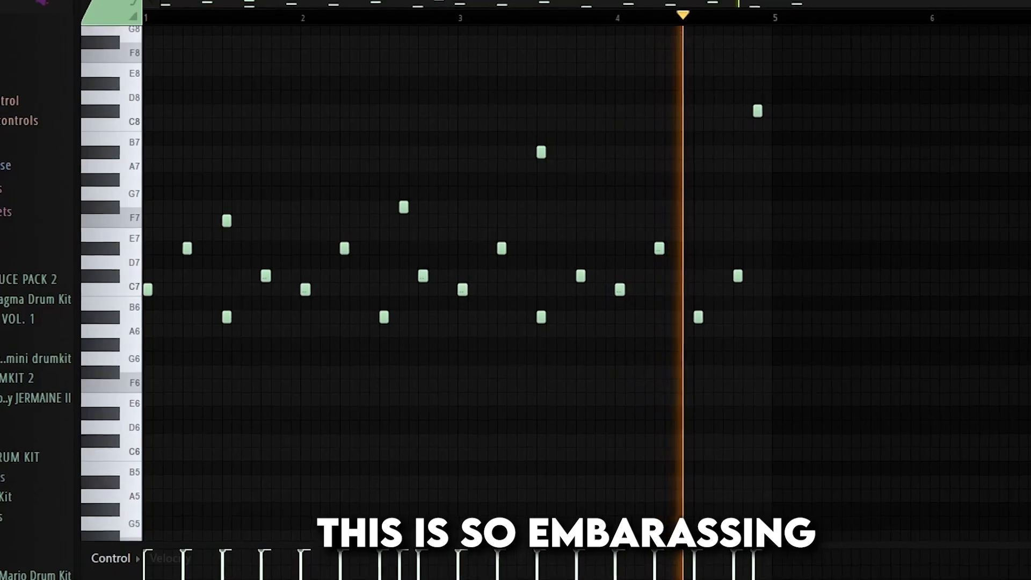
{"action": "left_click", "coordinate": [212, 11]}
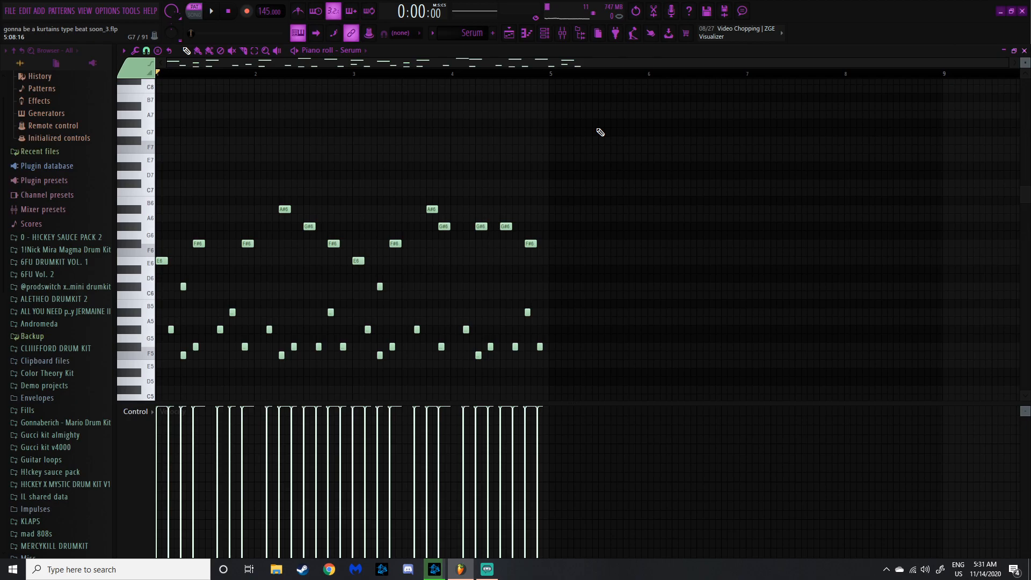
{"action": "scroll", "coordinate": [601, 132], "scroll_direction": "down", "scroll_amount": 2}
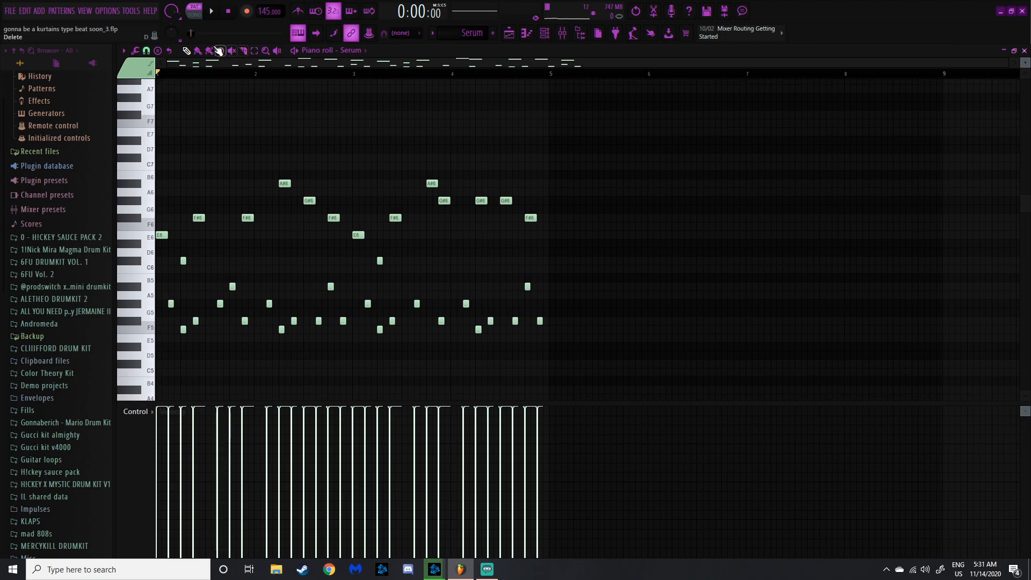
{"action": "key", "text": "space"}
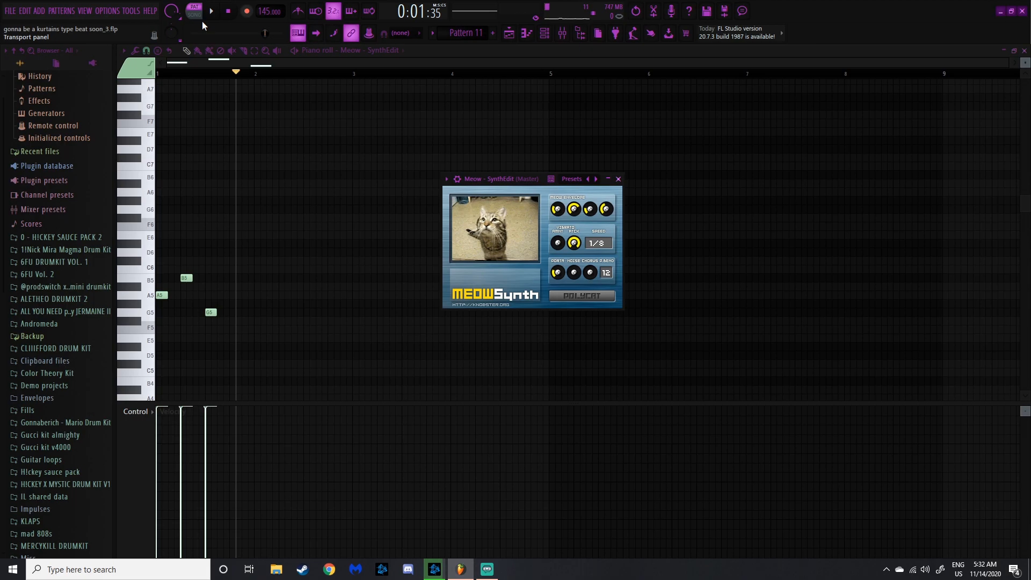
{"action": "key", "text": "F5"}
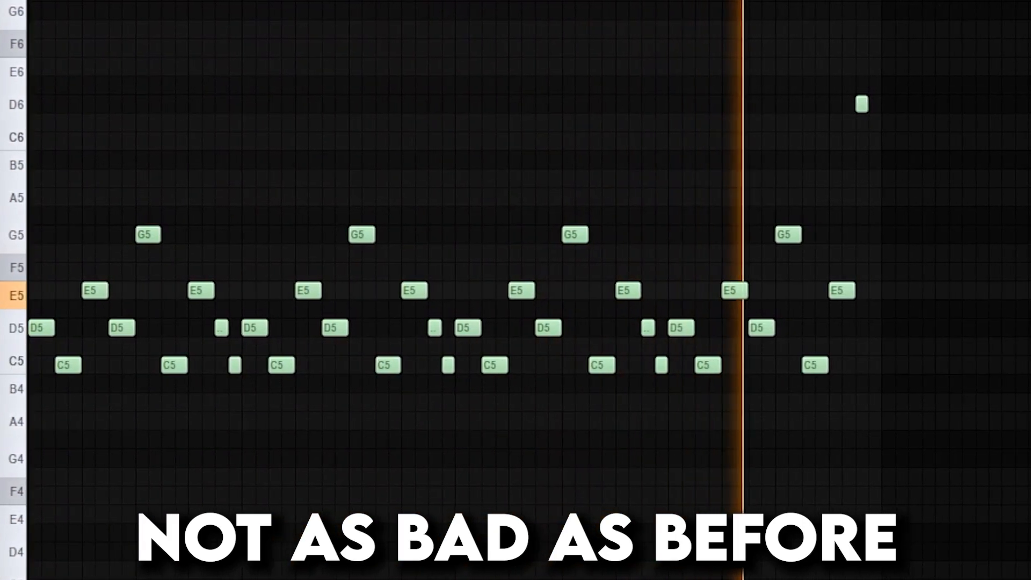
Review the "Final melody dear god please" pattern and place the playhead at the short notes just before bar 2.
{"action": "left_click", "coordinate": [215, 18]}
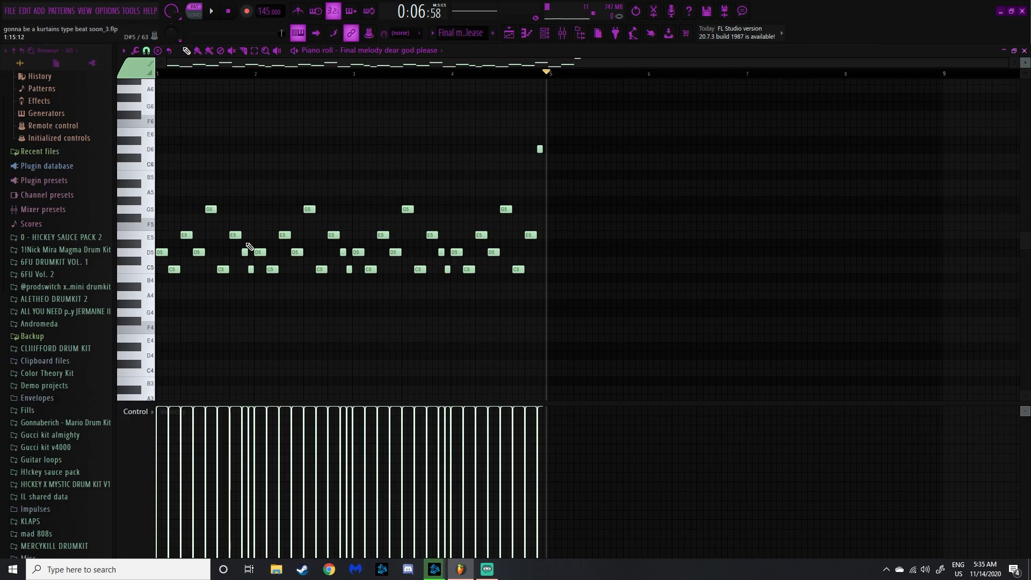
{"action": "left_click", "coordinate": [255, 73]}
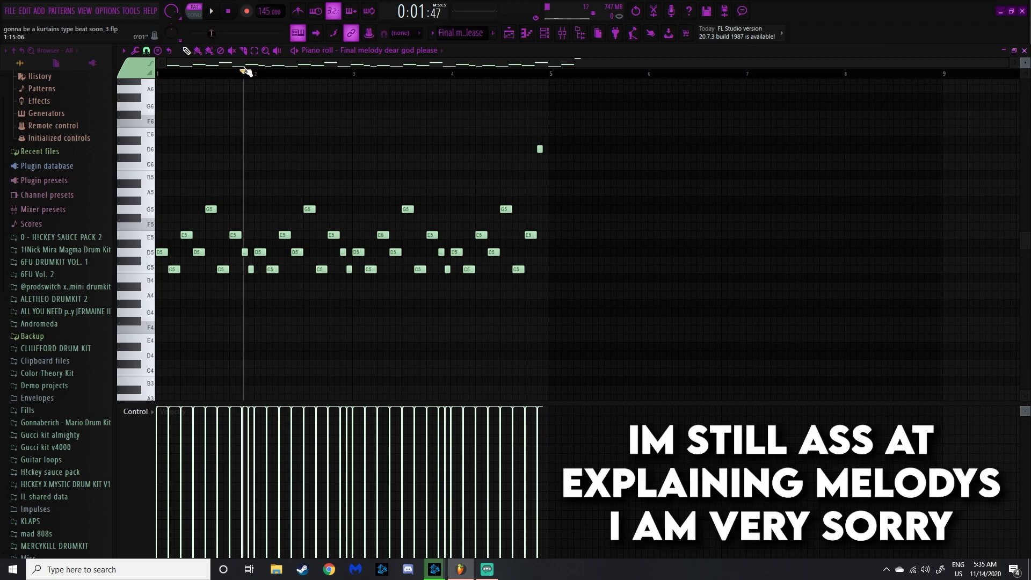
{"action": "left_click_drag", "start_coordinate": [257, 76], "coordinate": [245, 74]}
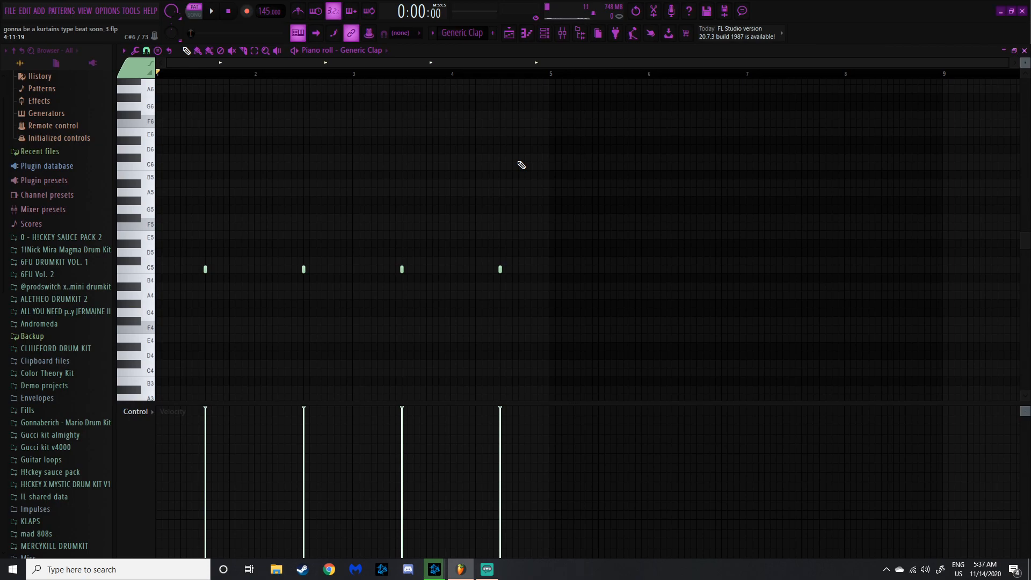
Play the Generic Clap and AK Hihat patterns, and examine the hi-hat rolls' pitches and velocities up close.
{"action": "key", "text": "space"}
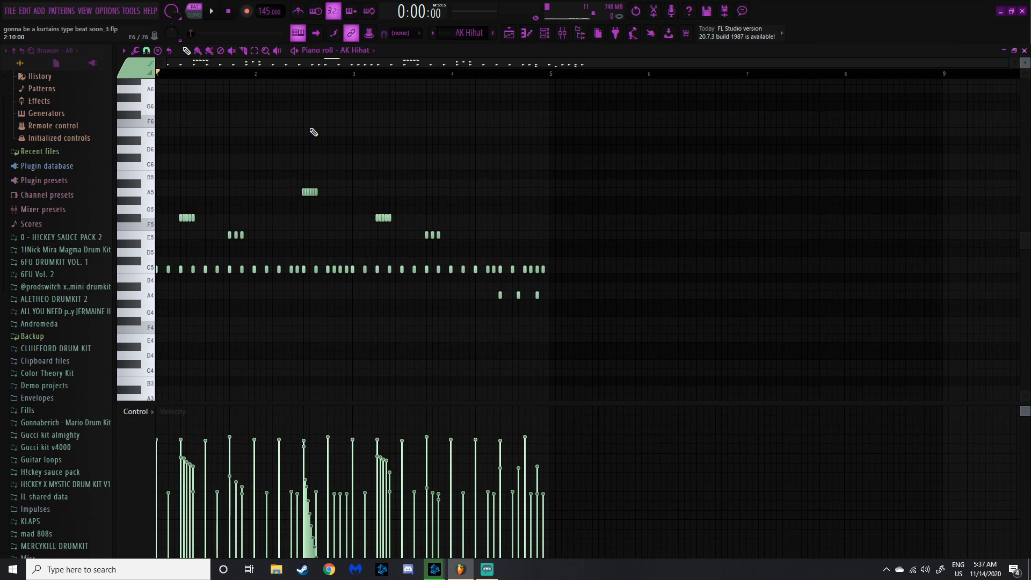
{"action": "key", "text": "space"}
{"action": "scroll", "coordinate": [170, 206], "scroll_direction": "up", "scroll_amount": 3}
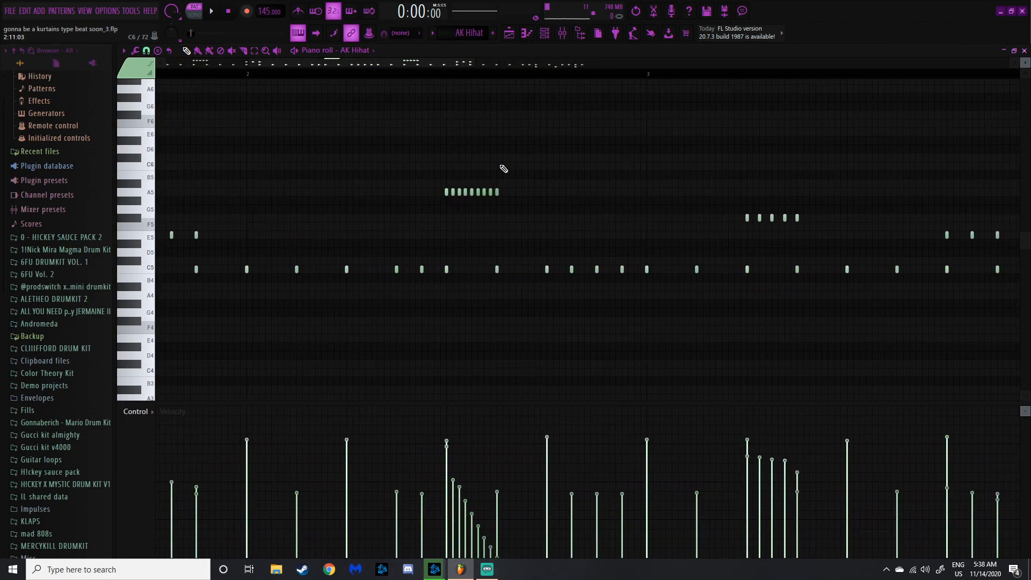
{"action": "scroll", "coordinate": [398, 173], "scroll_direction": "down", "scroll_amount": 1}
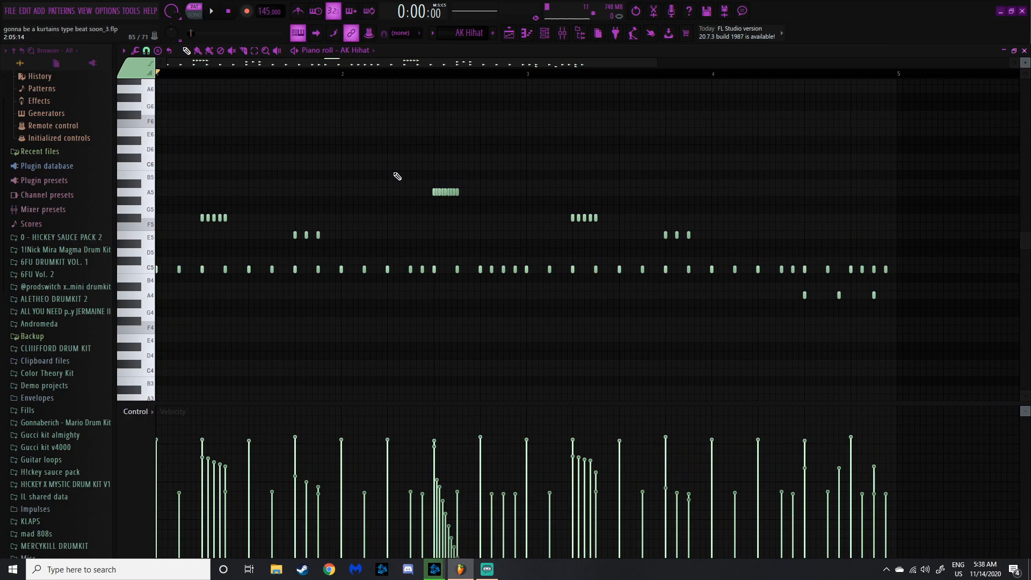
{"action": "scroll", "coordinate": [298, 207], "scroll_direction": "down", "scroll_amount": 2}
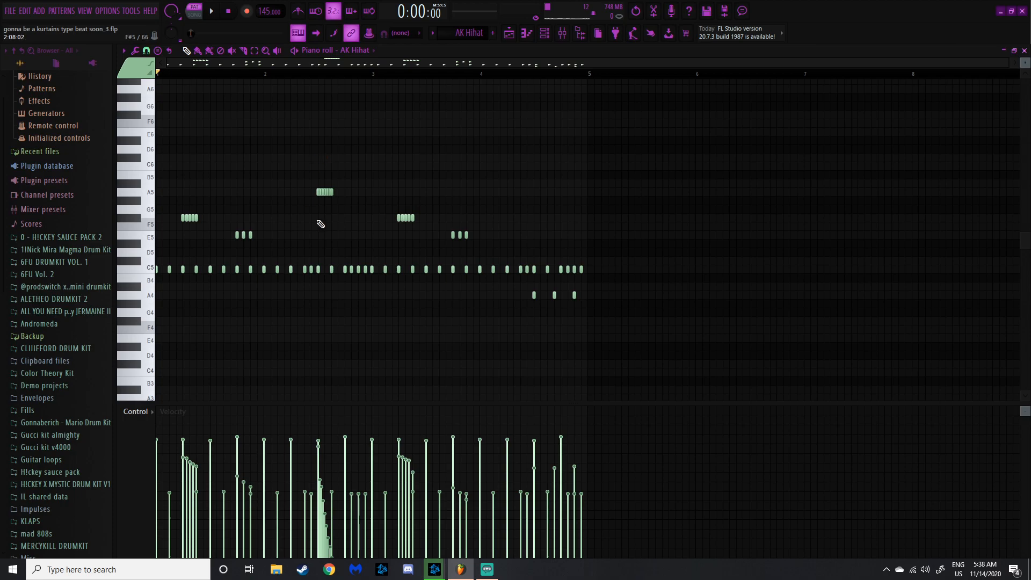
{"action": "scroll", "coordinate": [583, 321], "scroll_direction": "up", "scroll_amount": 2}
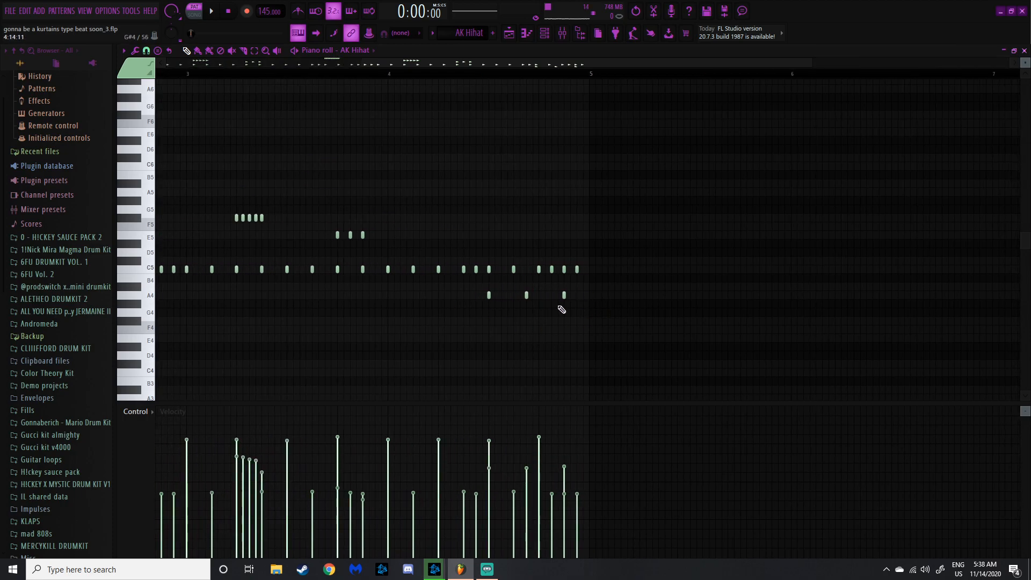
{"action": "scroll", "coordinate": [528, 302], "scroll_direction": "down", "scroll_amount": 2}
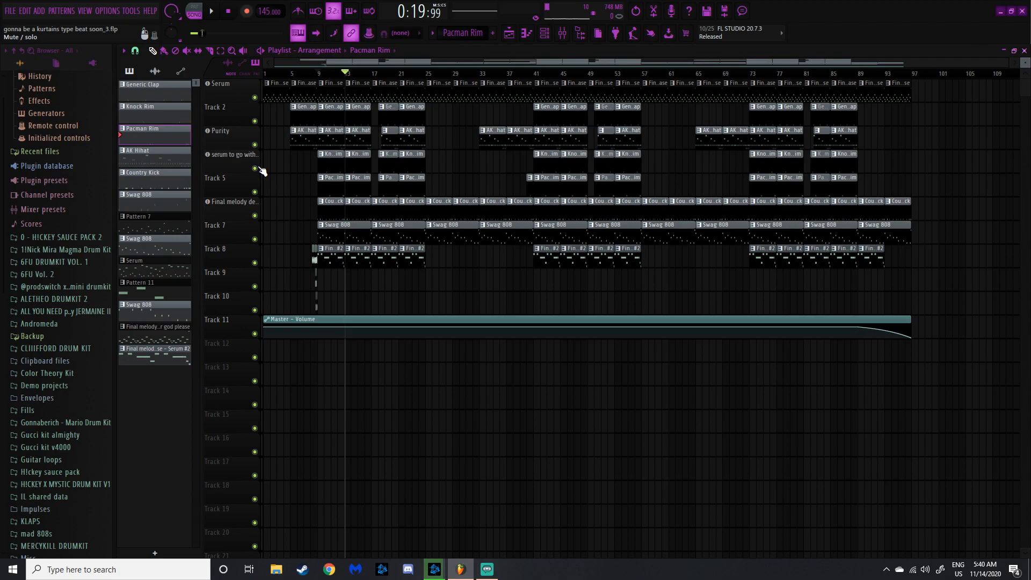
Open the Country Kick pattern from the playlist in the piano roll and play it through in pattern mode.
{"action": "double_click", "coordinate": [327, 207]}
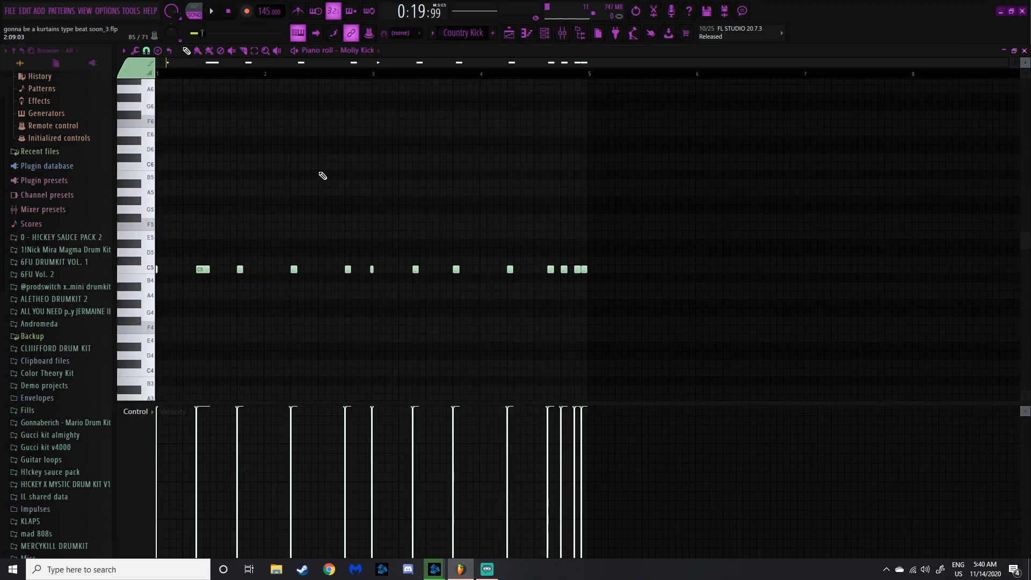
{"action": "key", "text": "l"}
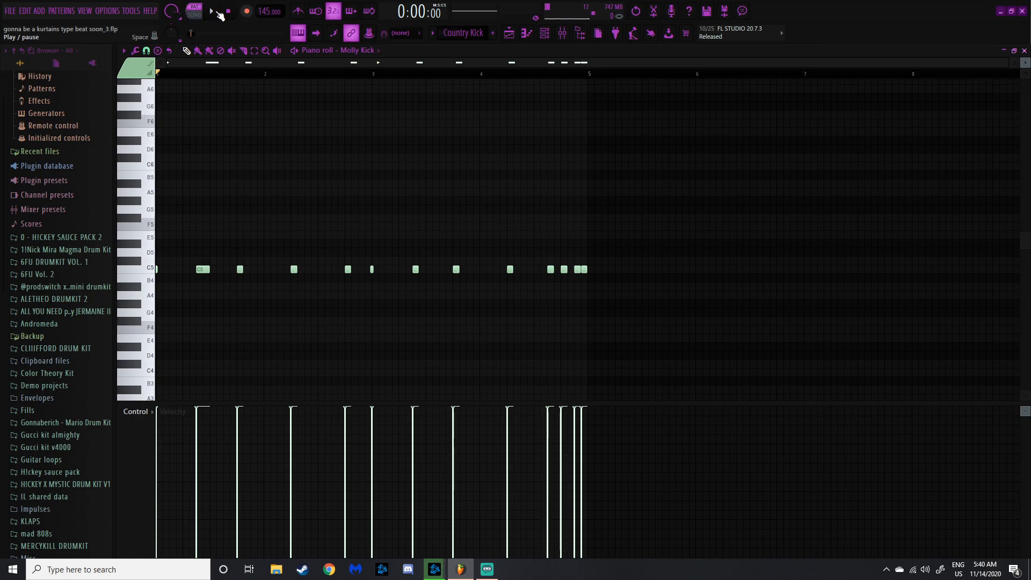
{"action": "left_click", "coordinate": [212, 12]}
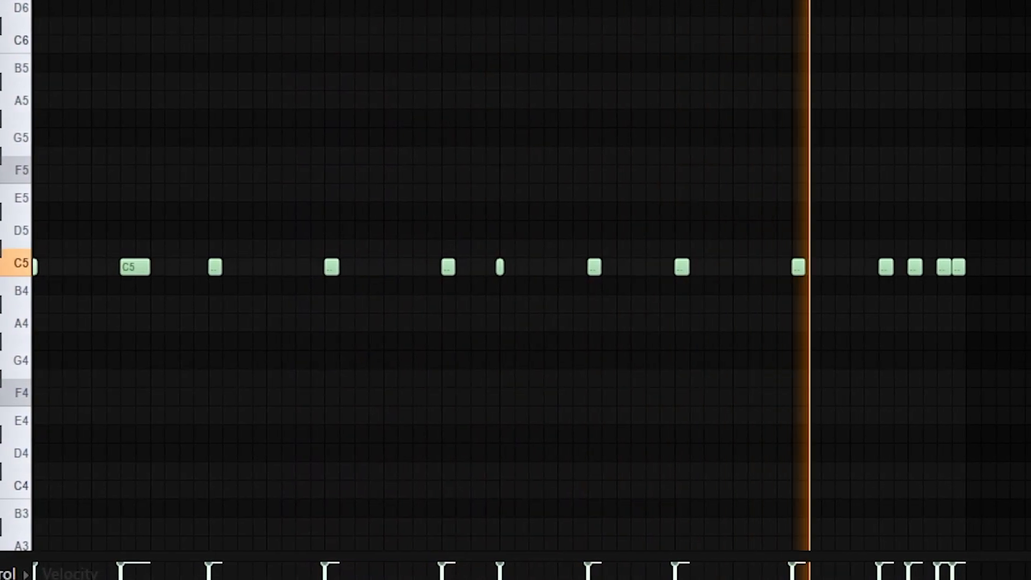
{"action": "key", "text": "space"}
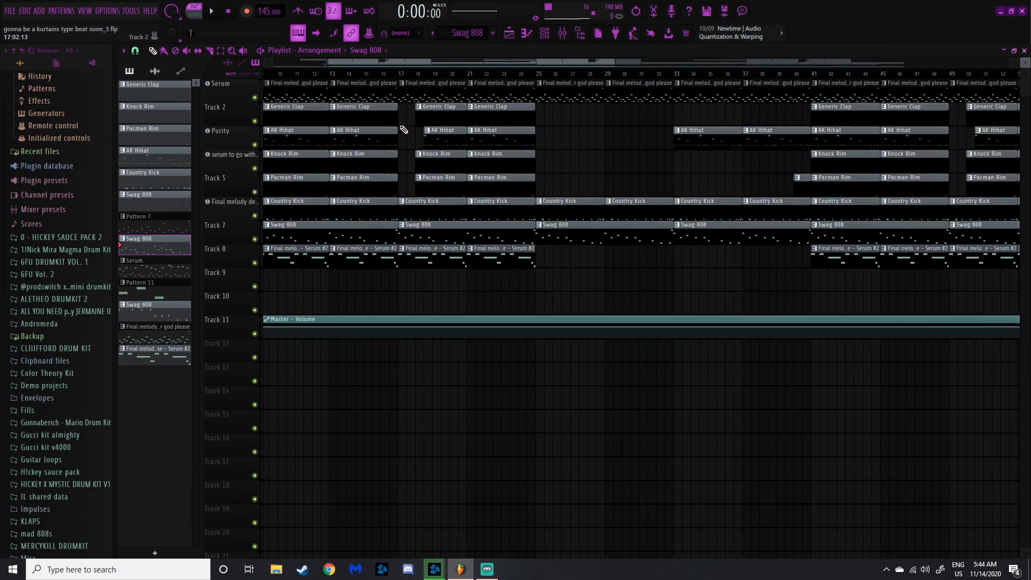
Examine the full song arrangement in the playlist, through to the Master volume fade-out at the end.
{"action": "scroll", "coordinate": [408, 177], "scroll_direction": "down", "scroll_amount": 3}
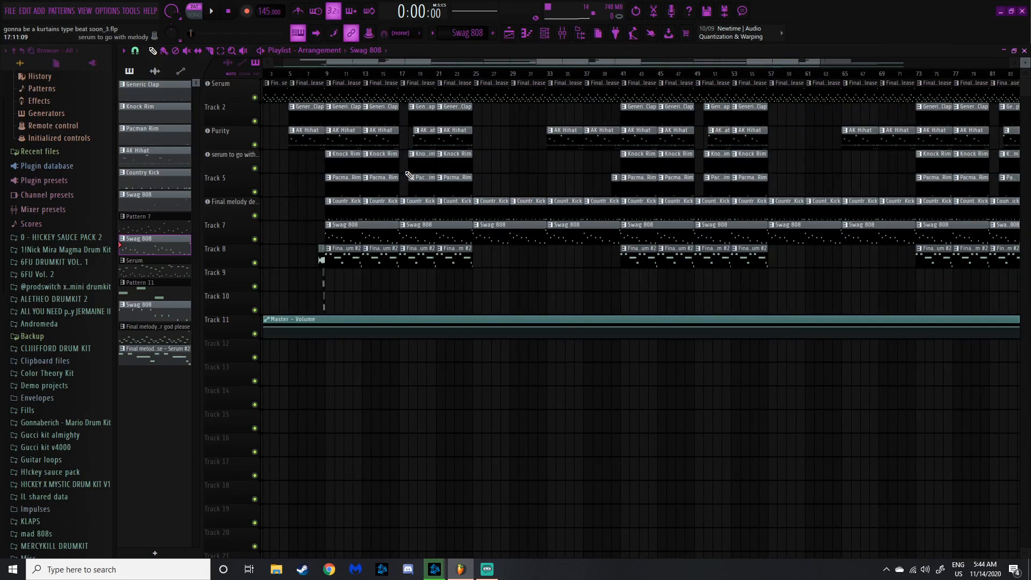
{"action": "scroll", "coordinate": [408, 178], "scroll_direction": "down", "scroll_amount": 3}
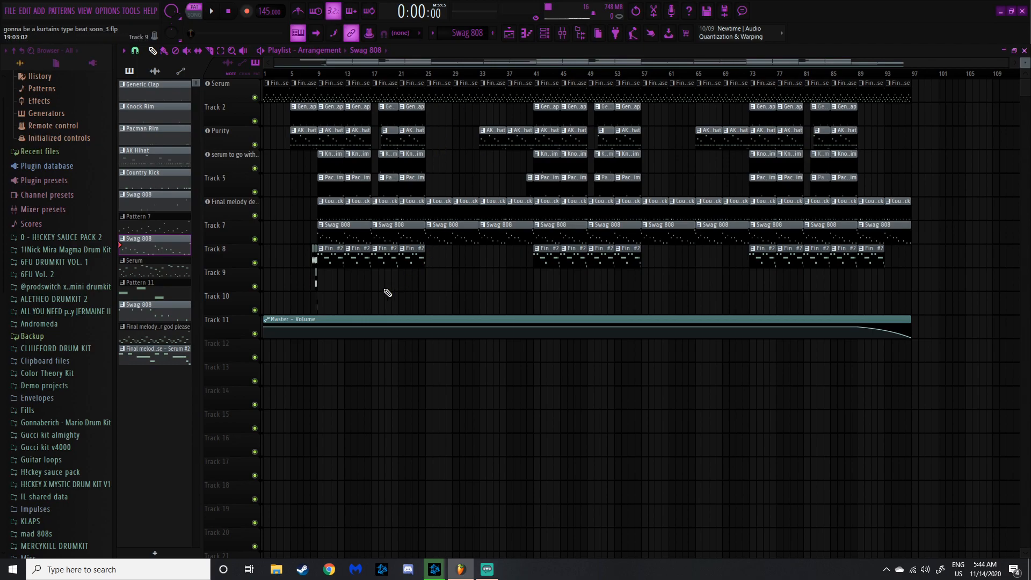
{"action": "left_click", "coordinate": [864, 74]}
{"action": "left_click_drag", "start_coordinate": [869, 83], "coordinate": [925, 85]}
Open the mixer and inspect the Da kick track's routing to the 808 go BRRR track.
{"action": "key", "text": "F9"}
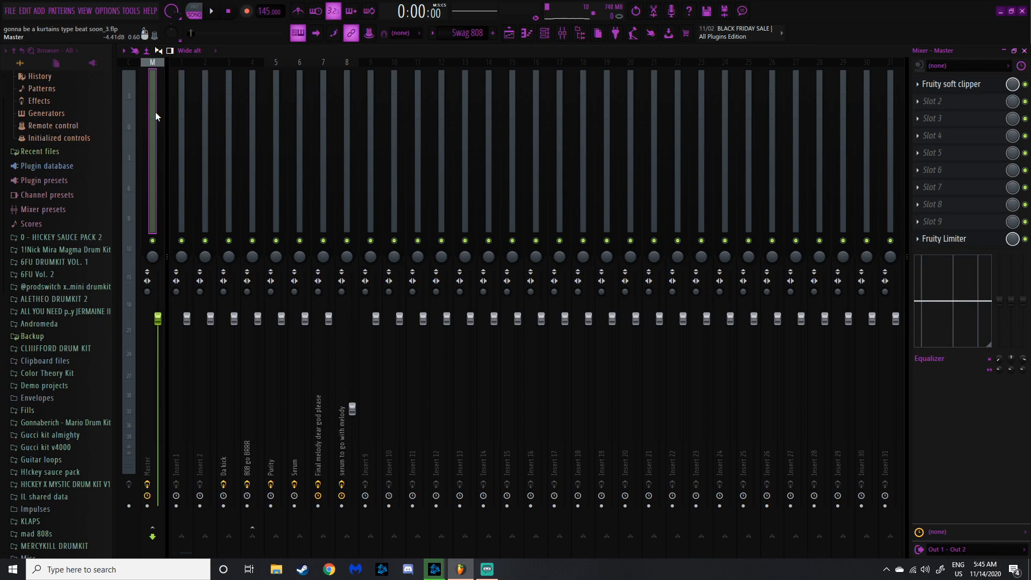
{"action": "left_click", "coordinate": [228, 97]}
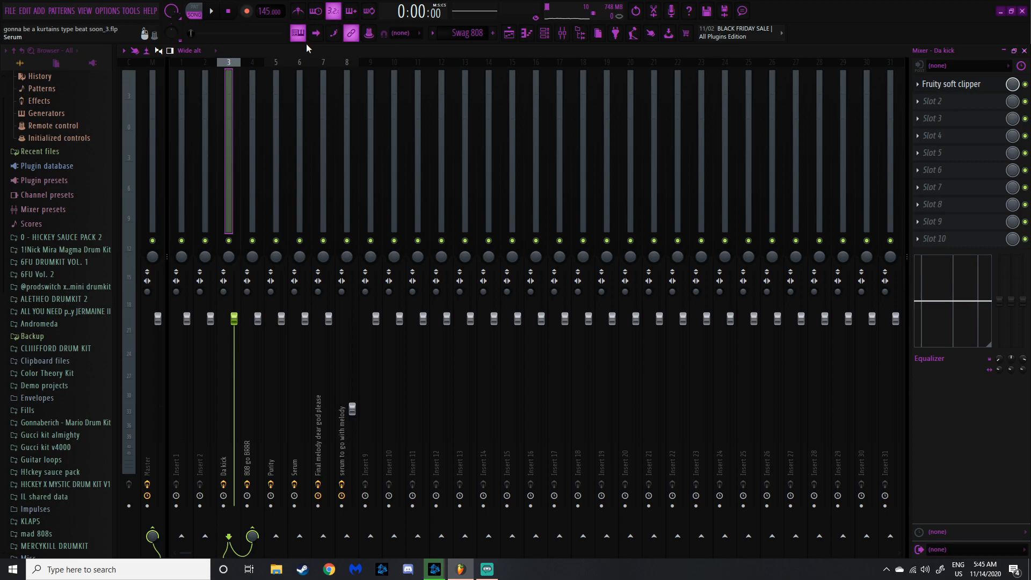
{"action": "left_click", "coordinate": [254, 535]}
{"action": "left_click", "coordinate": [256, 536]}
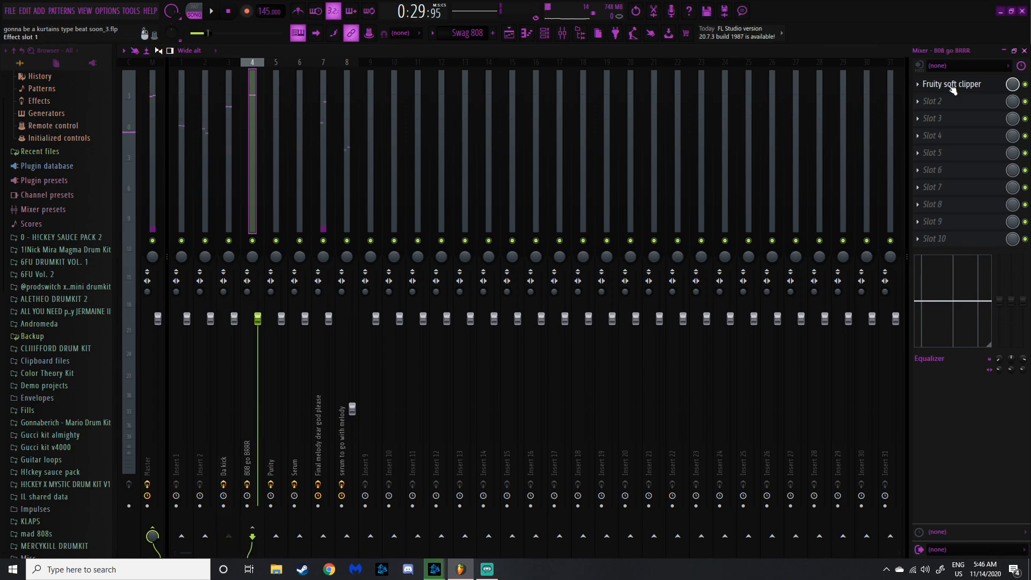
Inspect the Fruity soft clipper on the 808 go BRRR track, and the delay, Reeverb 2 and Soundgoodizer on the Final melody track.
{"action": "left_click", "coordinate": [952, 86]}
{"action": "left_click", "coordinate": [292, 128]}
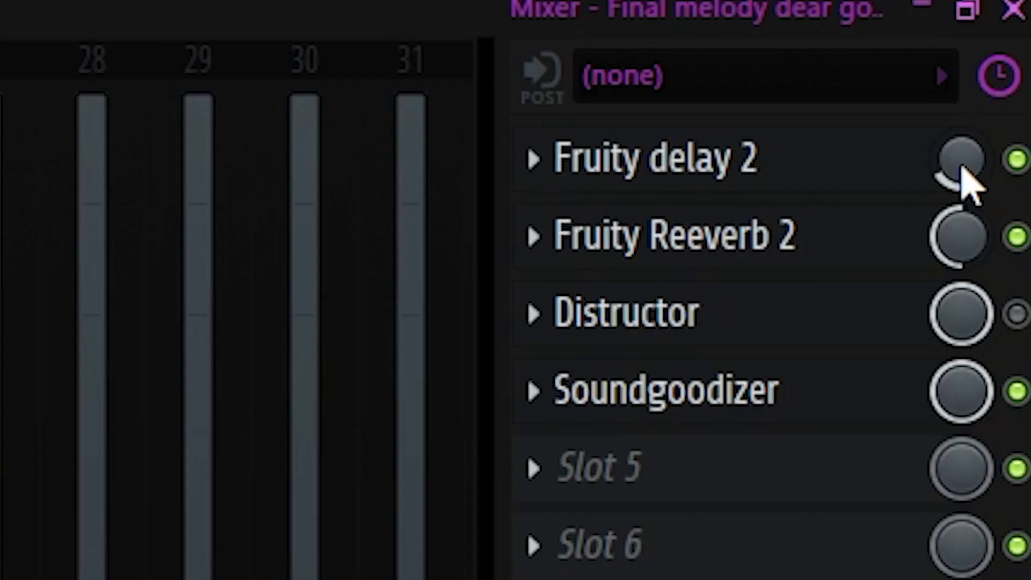
{"action": "left_click_drag", "start_coordinate": [961, 166], "coordinate": [967, 173]}
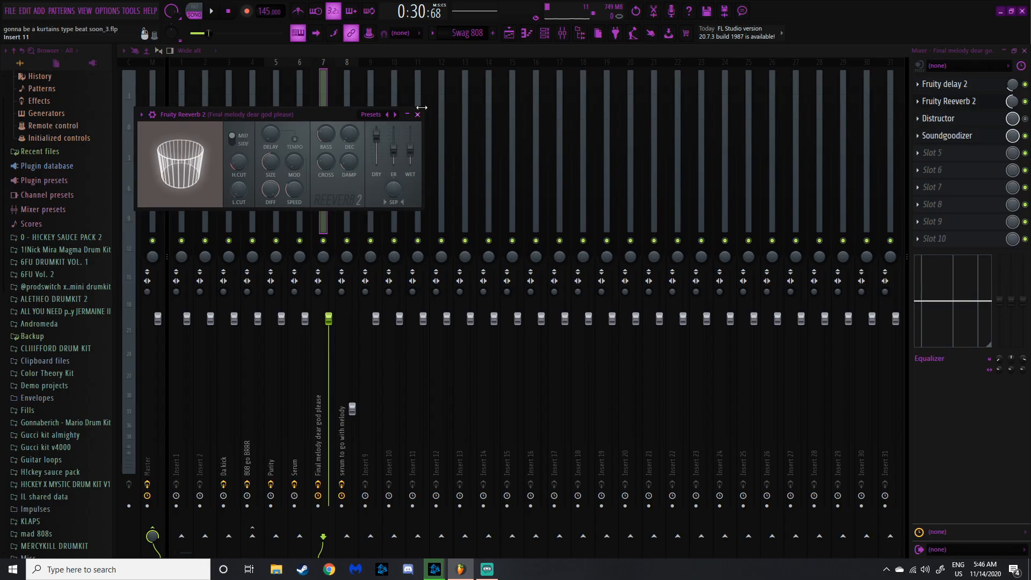
{"action": "left_click", "coordinate": [418, 114]}
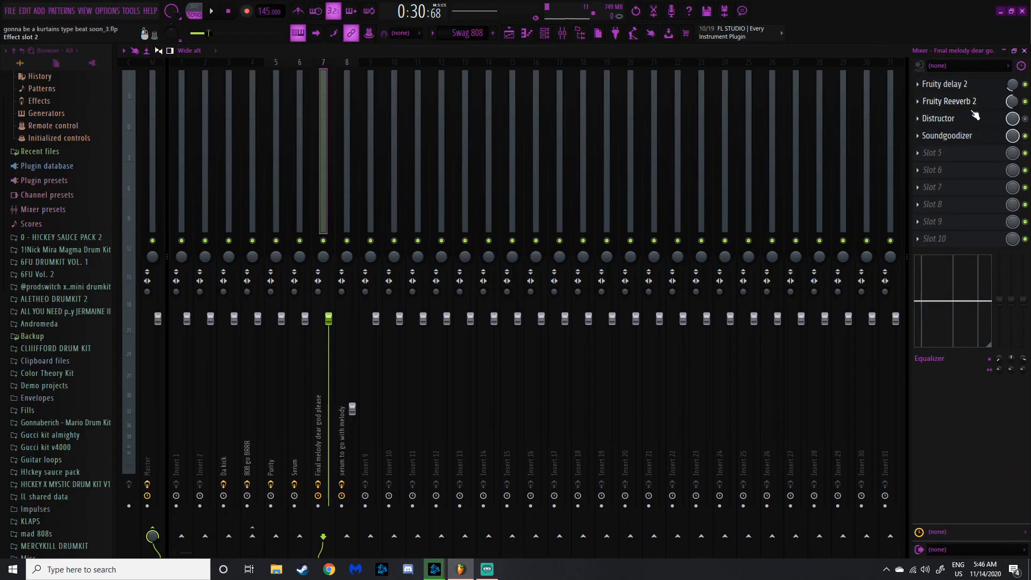
{"action": "left_click", "coordinate": [994, 137]}
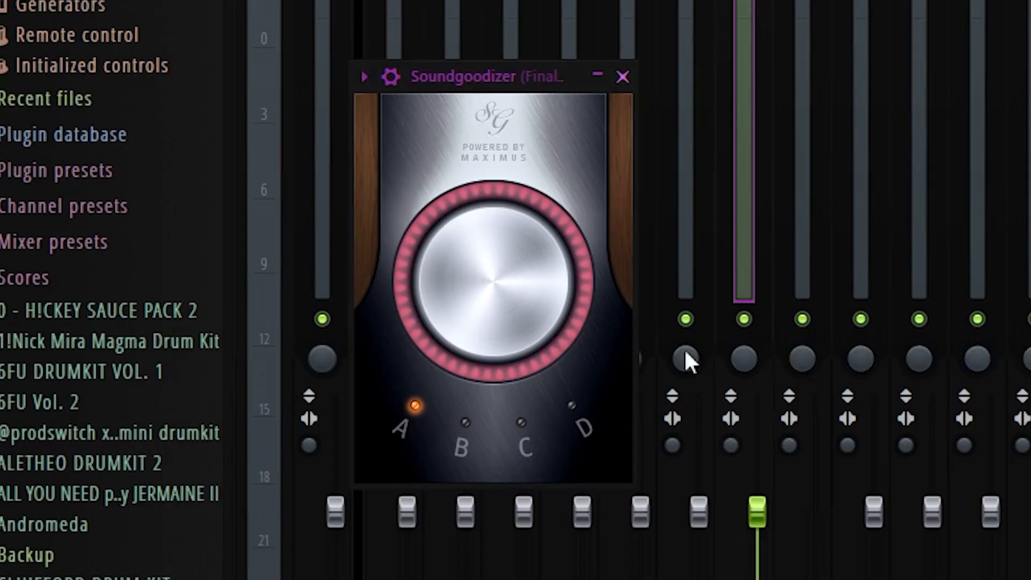
{"action": "left_click", "coordinate": [623, 76]}
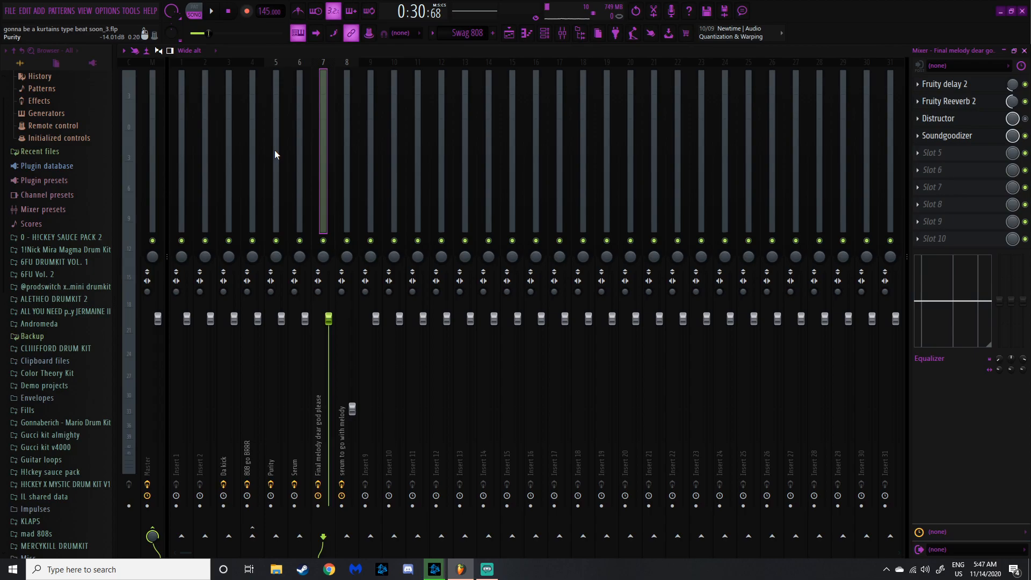
Inspect the Fruity delay 2, Fruity Reeverb 2, Distructor and Soundgoodizer effects on the "serum to go with melody" mixer track.
{"action": "left_click", "coordinate": [345, 100]}
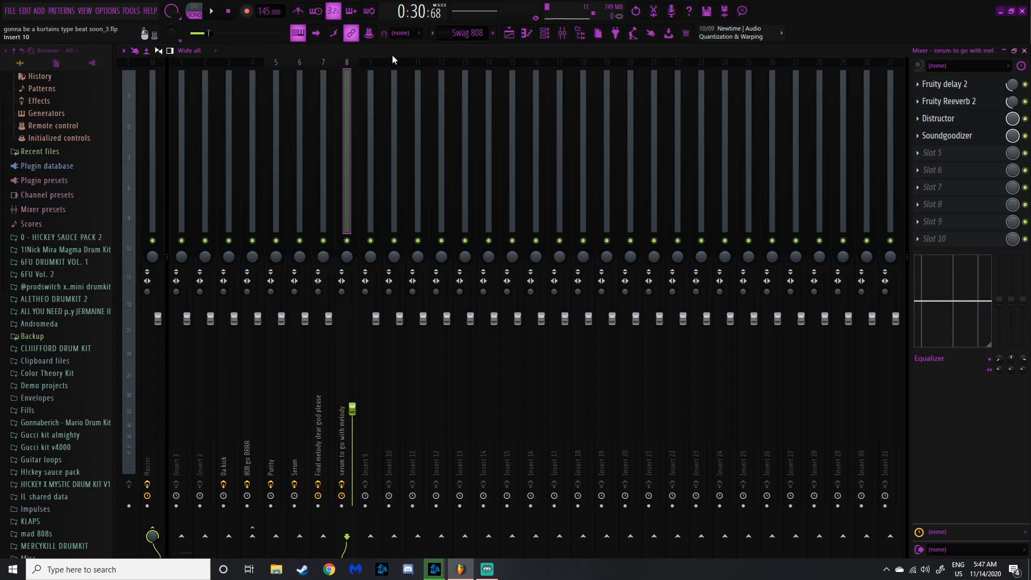
{"action": "left_click", "coordinate": [964, 86]}
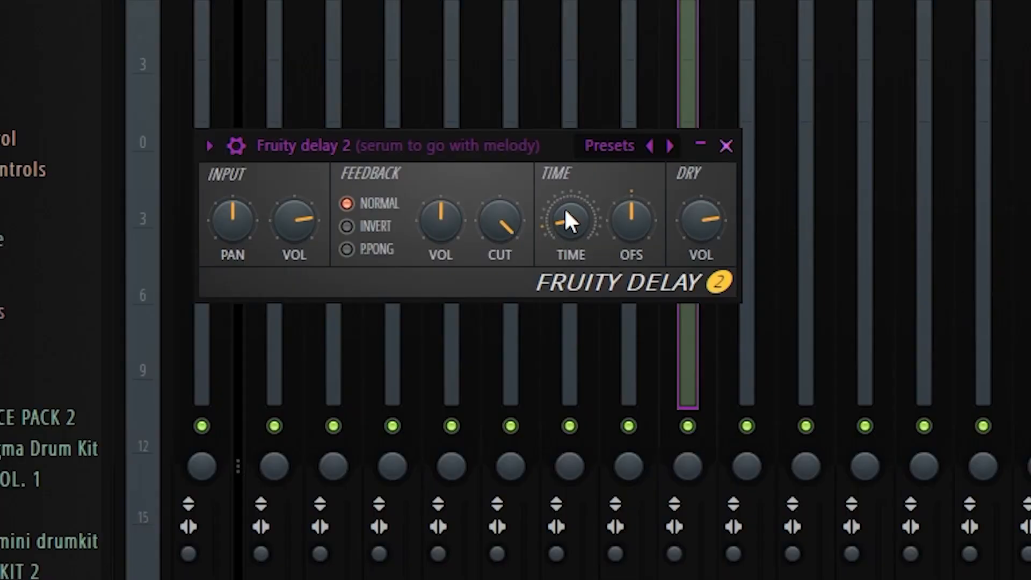
{"action": "left_click", "coordinate": [726, 146]}
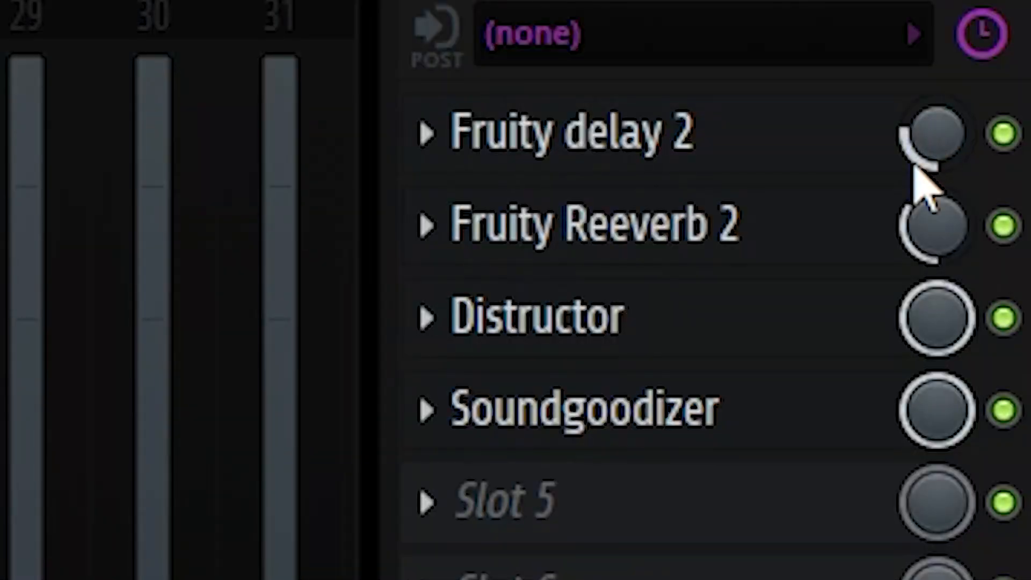
{"action": "left_click", "coordinate": [960, 106]}
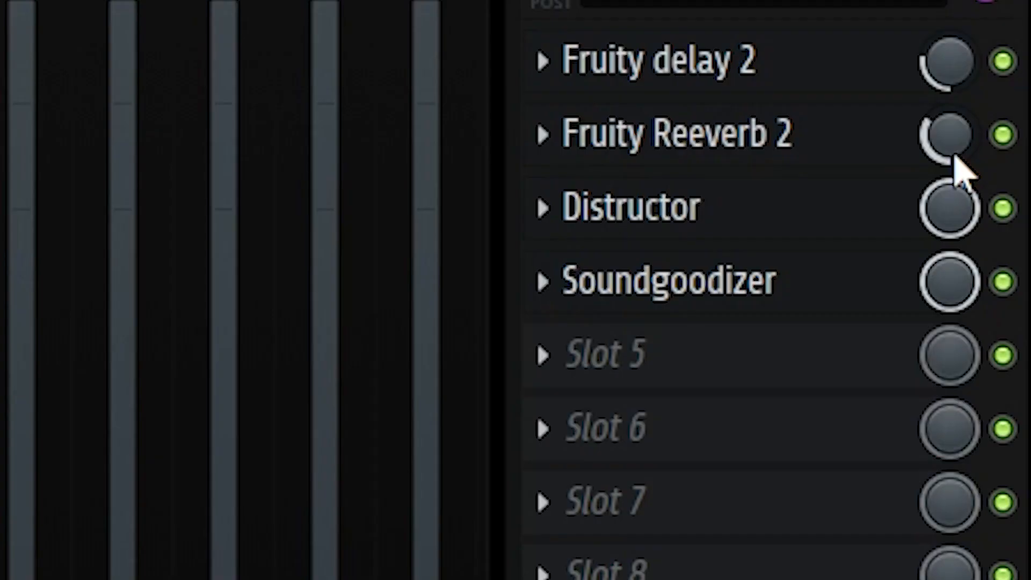
{"action": "left_click", "coordinate": [805, 228]}
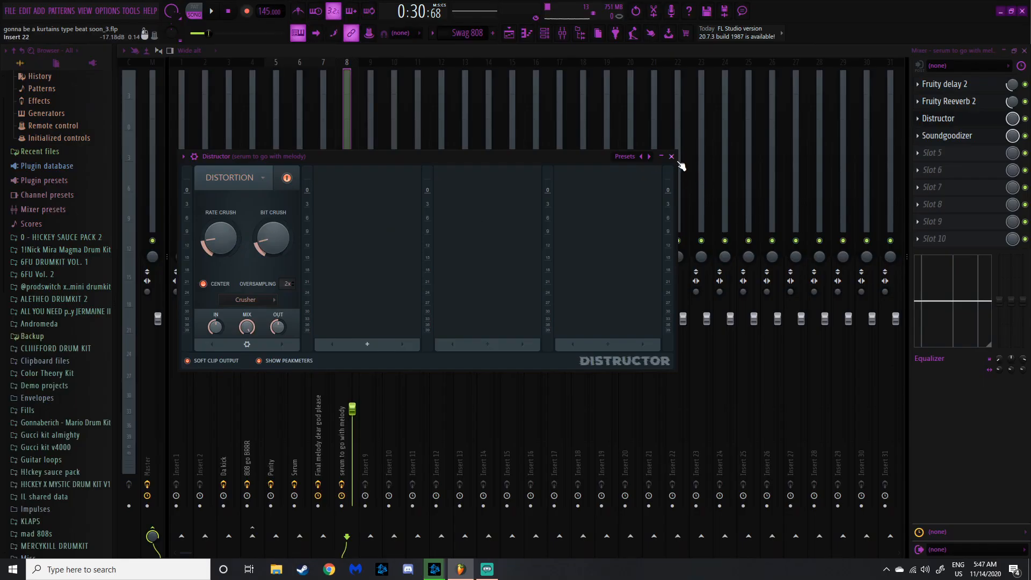
{"action": "left_click", "coordinate": [673, 155]}
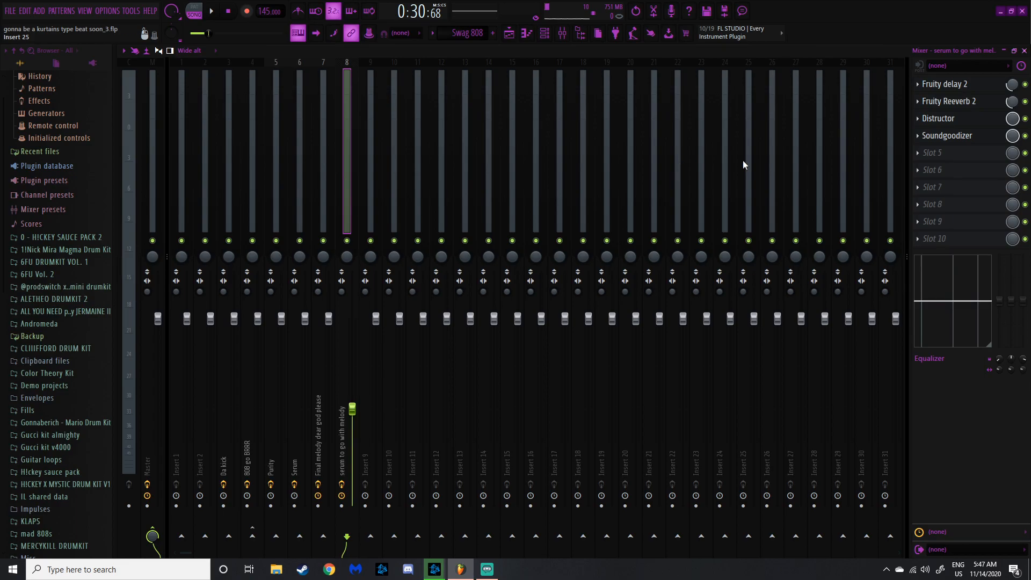
{"action": "left_click", "coordinate": [955, 135]}
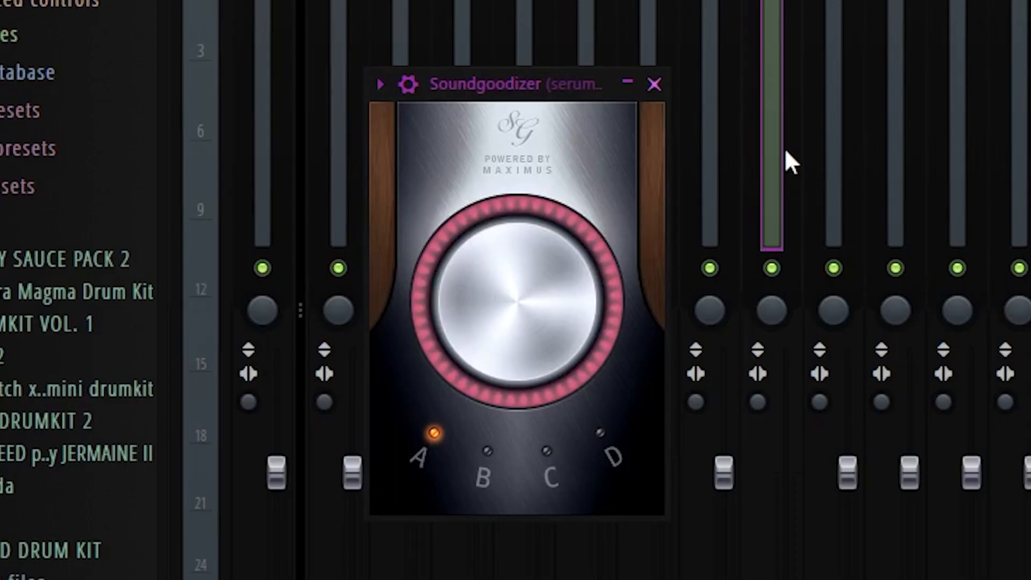
{"action": "left_click", "coordinate": [654, 84]}
Reselect the "serum to go with melody" mixer track and return to the playlist arrangement.
{"action": "left_click", "coordinate": [368, 101]}
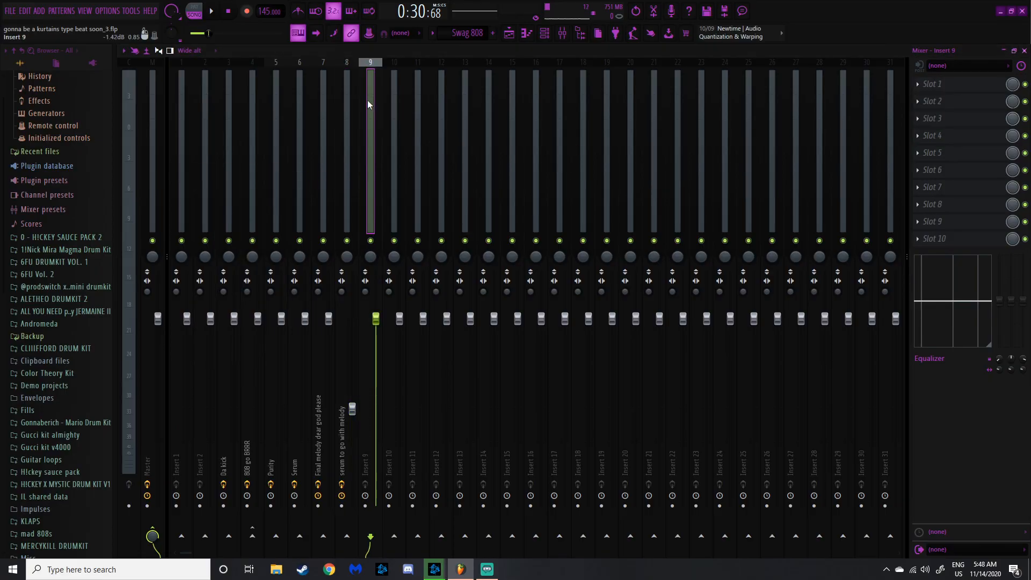
{"action": "left_click", "coordinate": [352, 99]}
{"action": "left_click", "coordinate": [508, 32]}
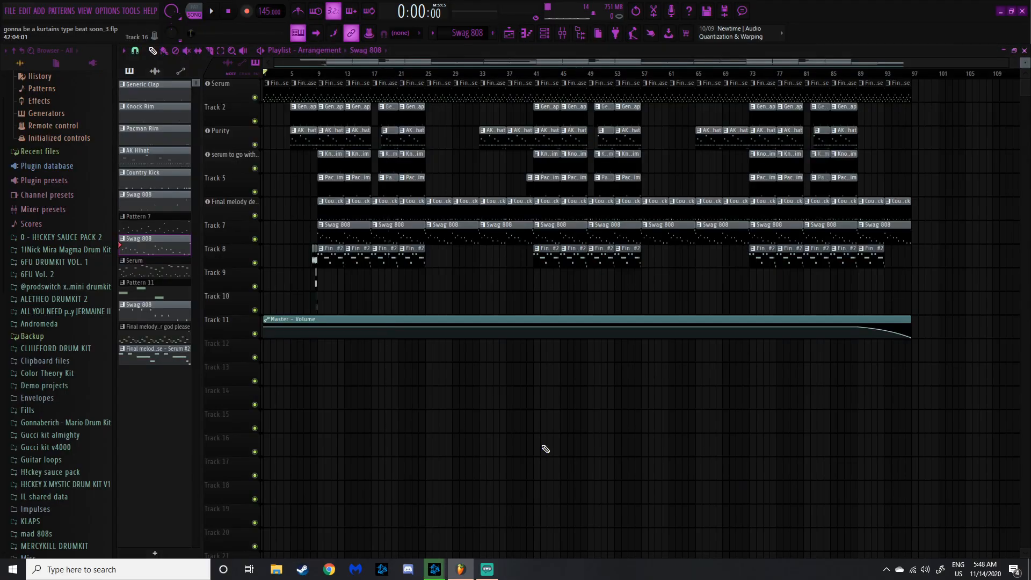